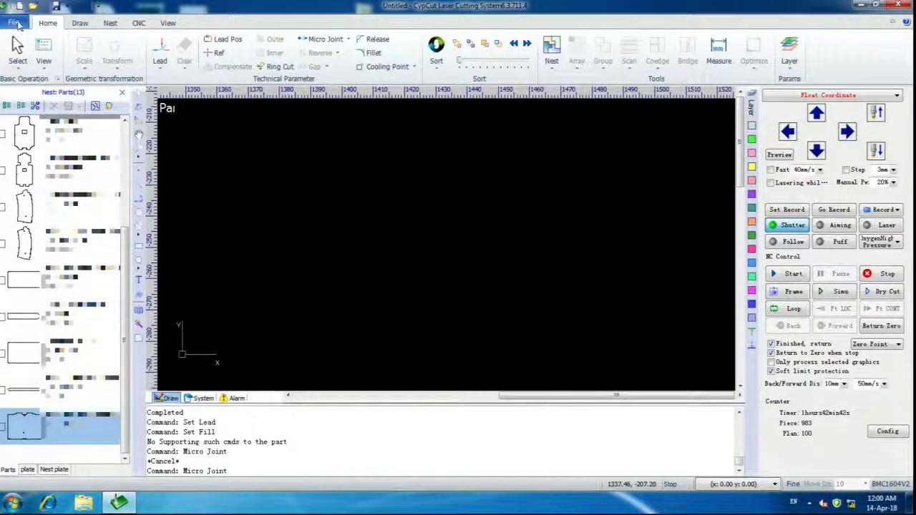
Import the 106.68 × 53.34 notched AutoCAD part from the parent folder into the nesting parts list
click(18, 23)
mouse_move(43, 150)
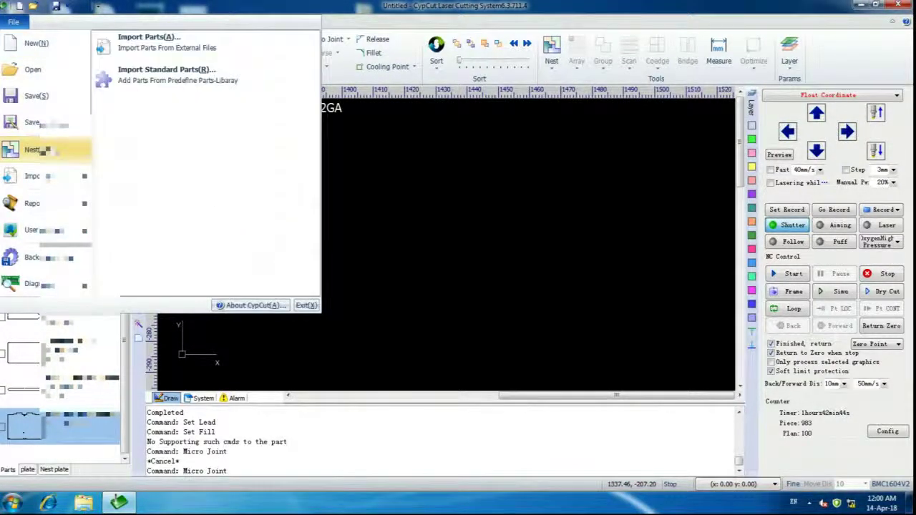
click(172, 47)
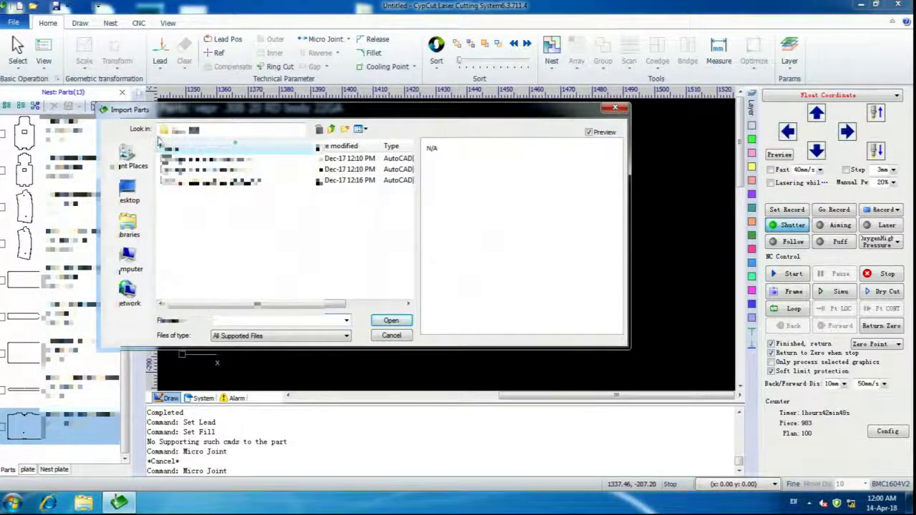
click(331, 129)
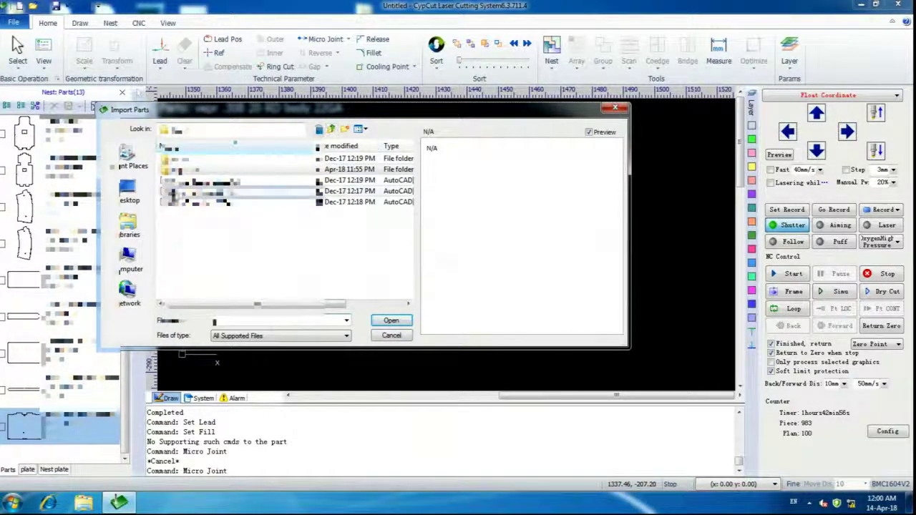
click(195, 191)
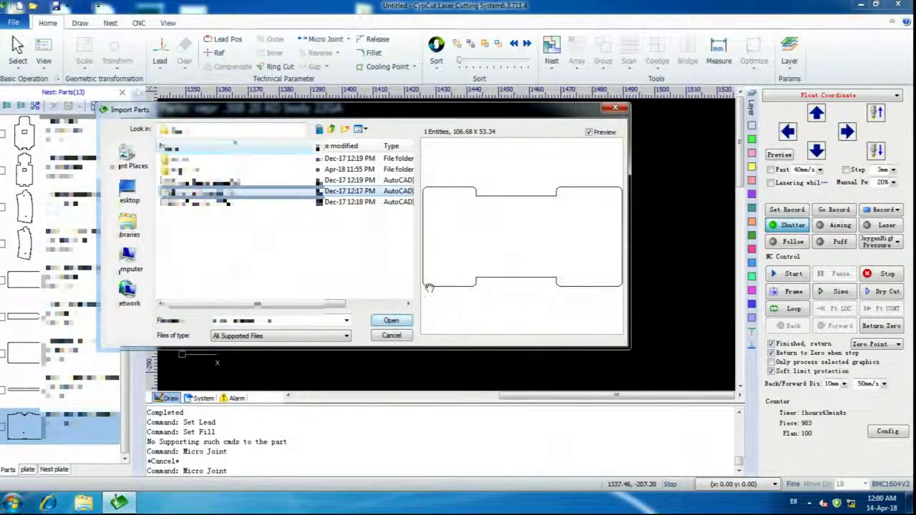
click(385, 325)
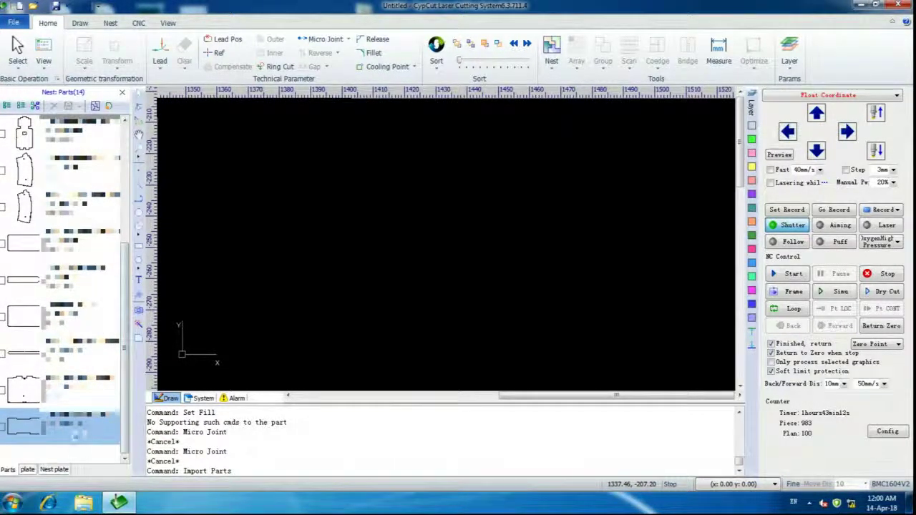
Open the newly imported notched part from the parts list in the drawing area for editing
right_click(66, 429)
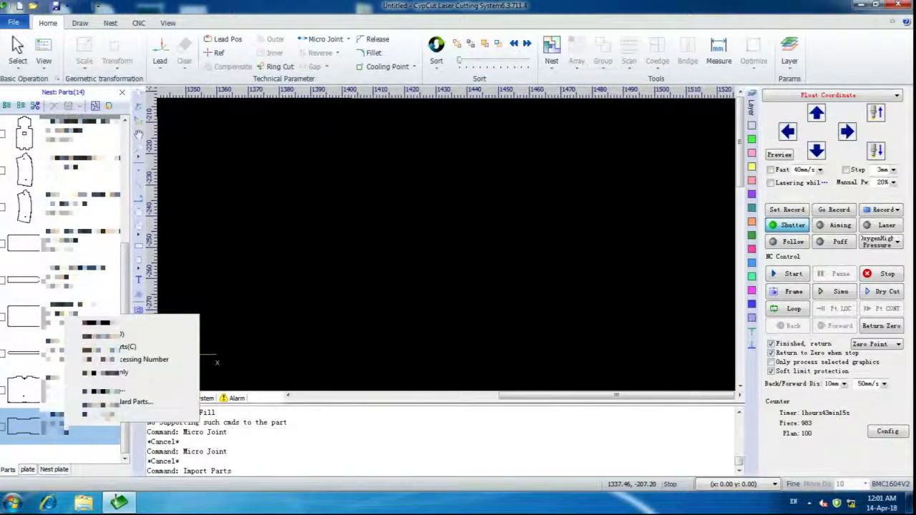
click(105, 324)
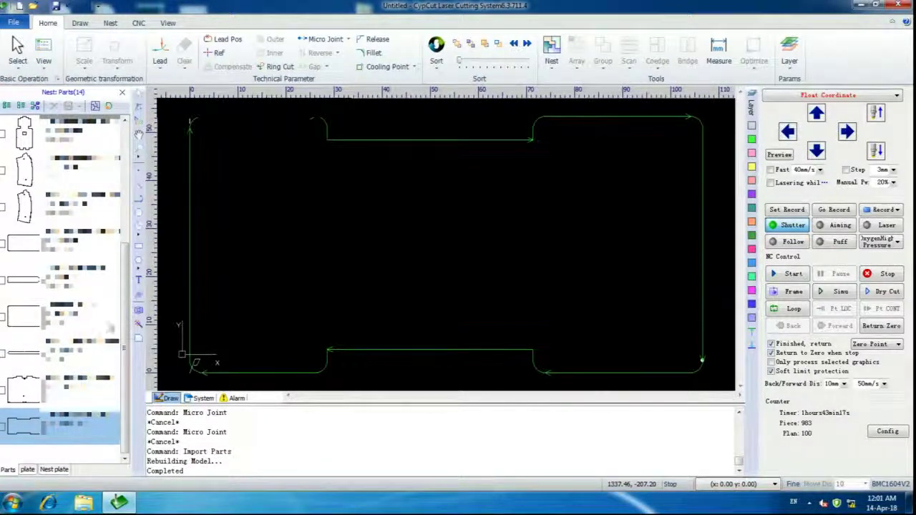
scroll(358, 292, down, 2)
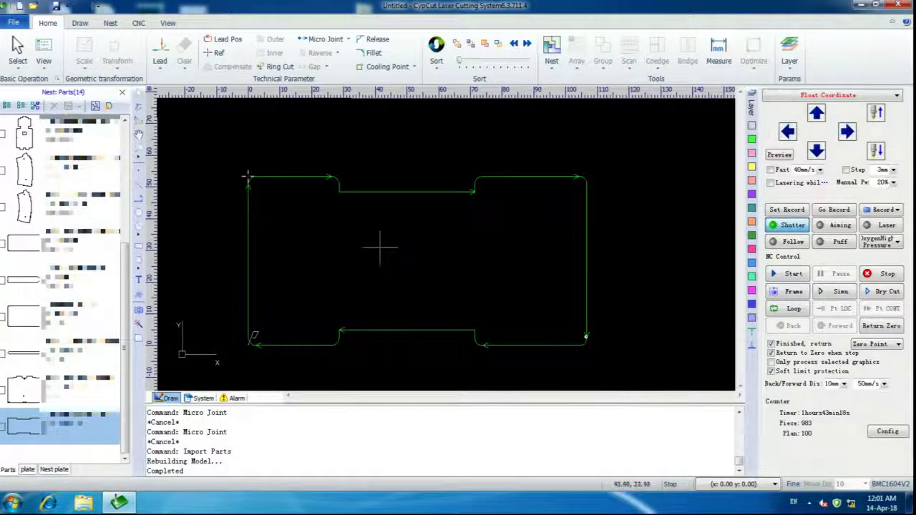
Apply All expand kerf compensation to the part contour with 0.06 mm outer and inside widths and Rect corners
click(370, 191)
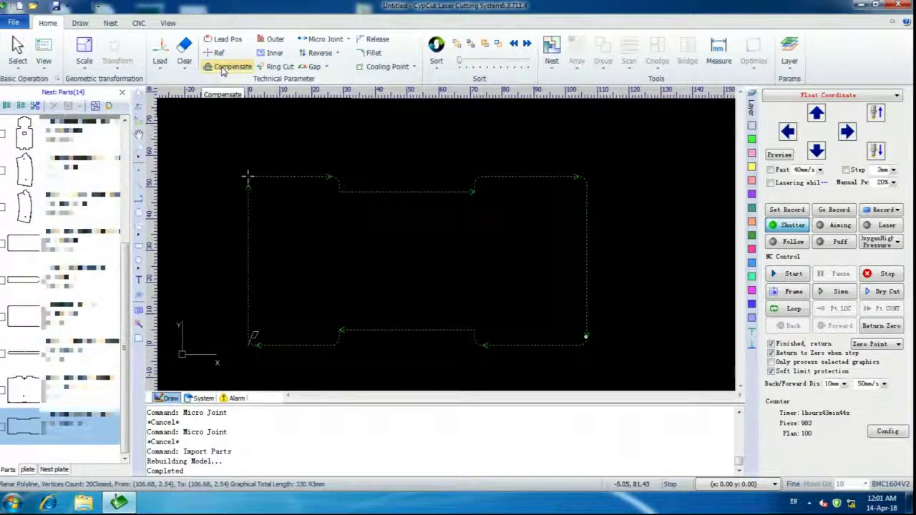
click(223, 71)
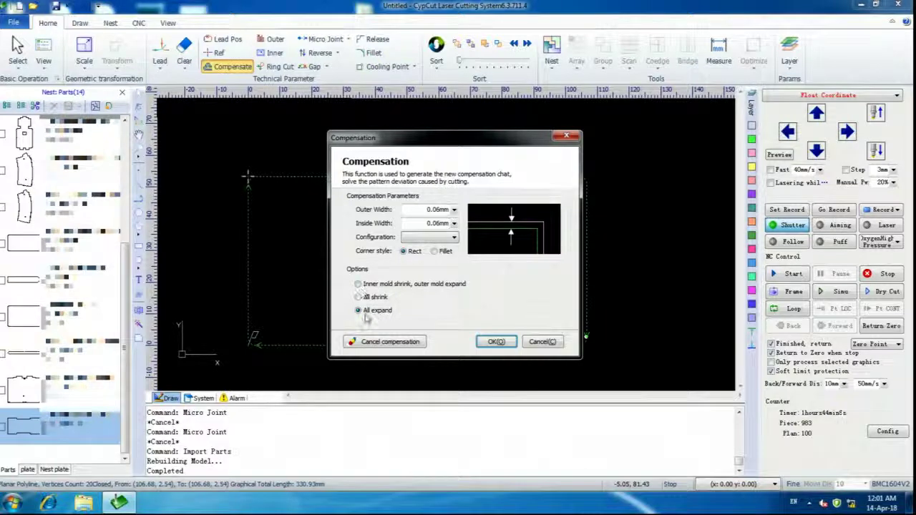
click(495, 342)
scroll(274, 175, up, 2)
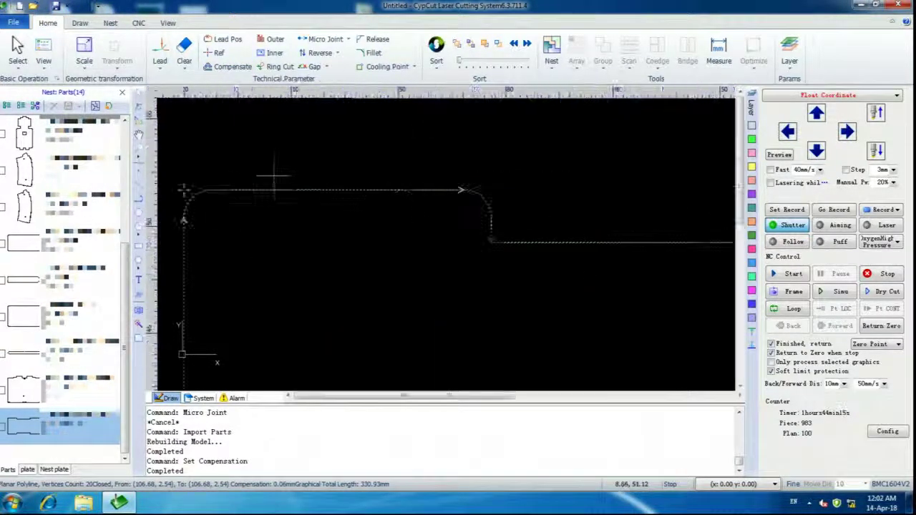
scroll(274, 176, up, 3)
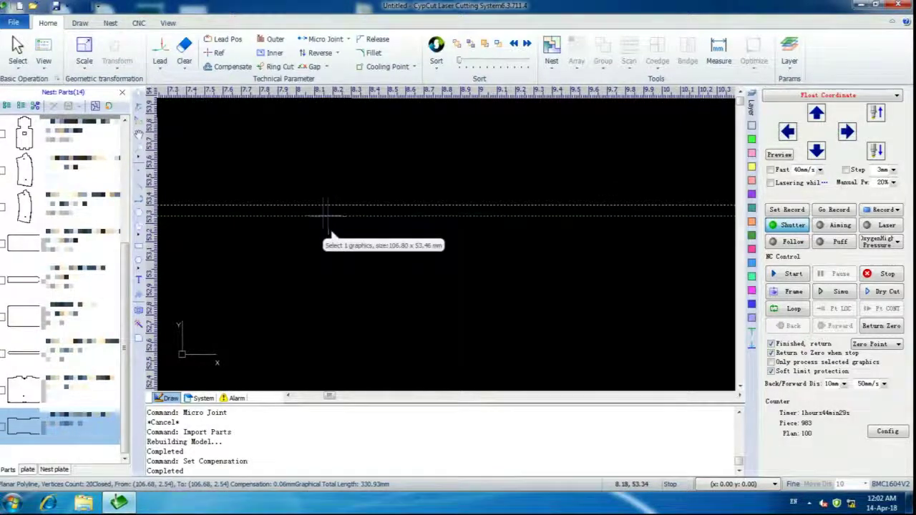
scroll(315, 213, down, 6)
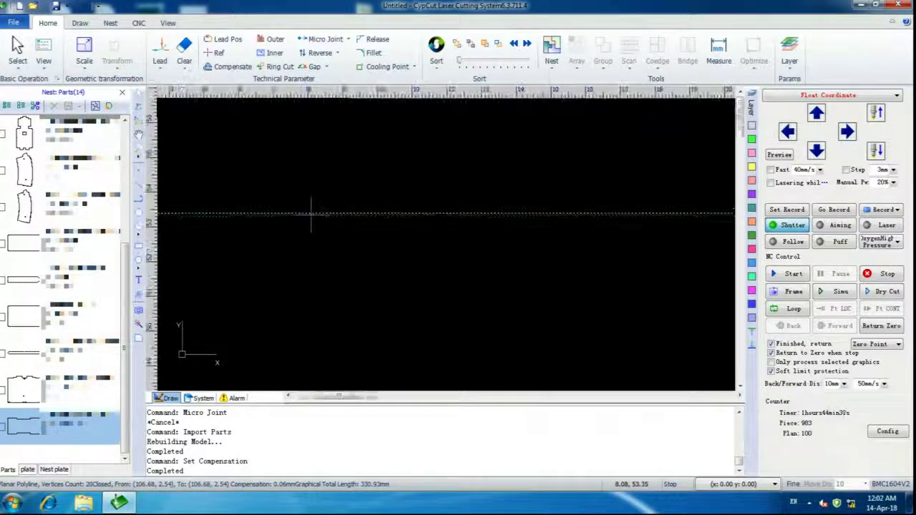
scroll(310, 213, down, 3)
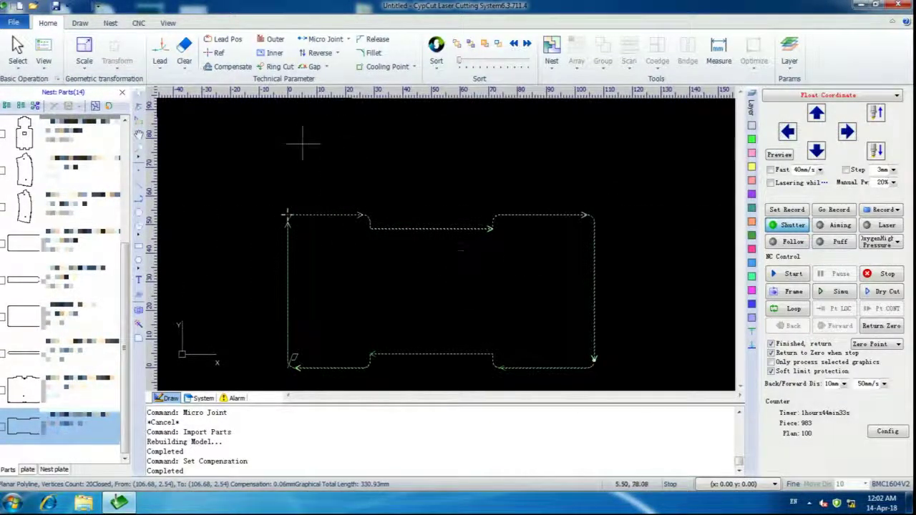
Add 45° line lead-in and lead-out, 0.5 mm long, and place them on the inner side of the upper recessed edge
click(159, 57)
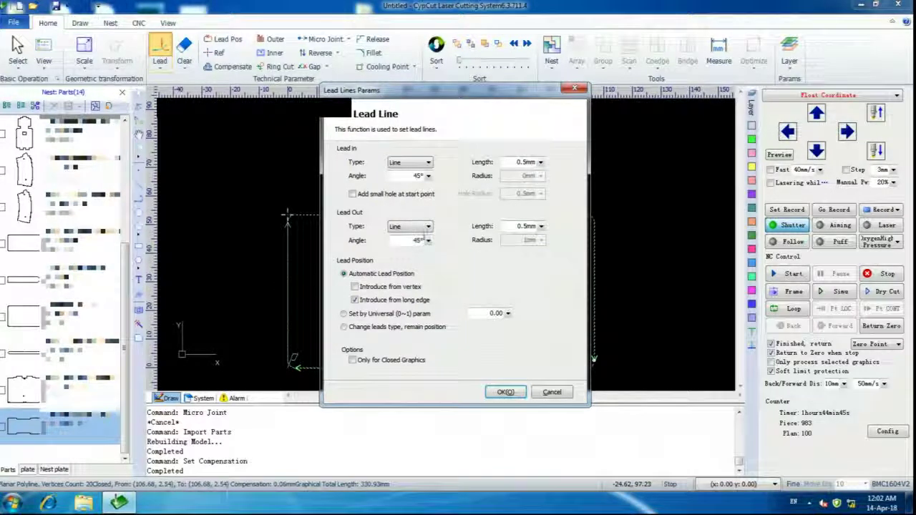
click(497, 392)
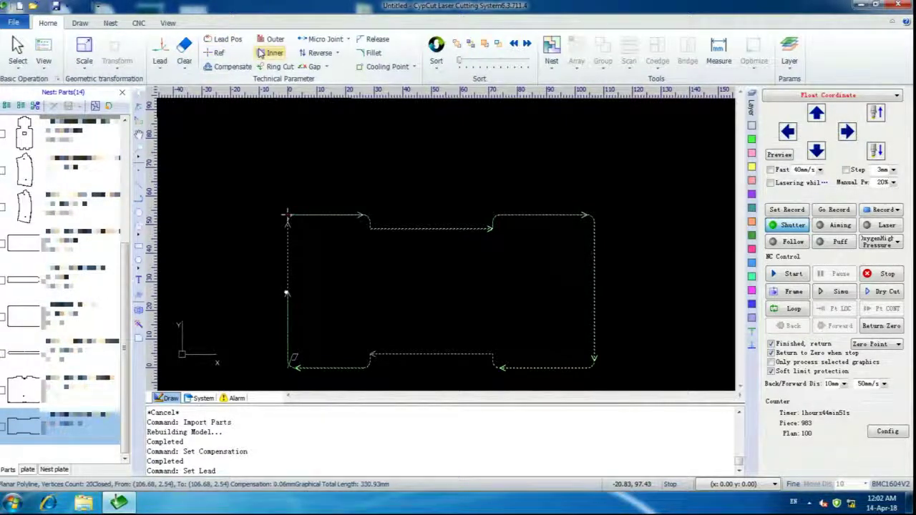
click(221, 39)
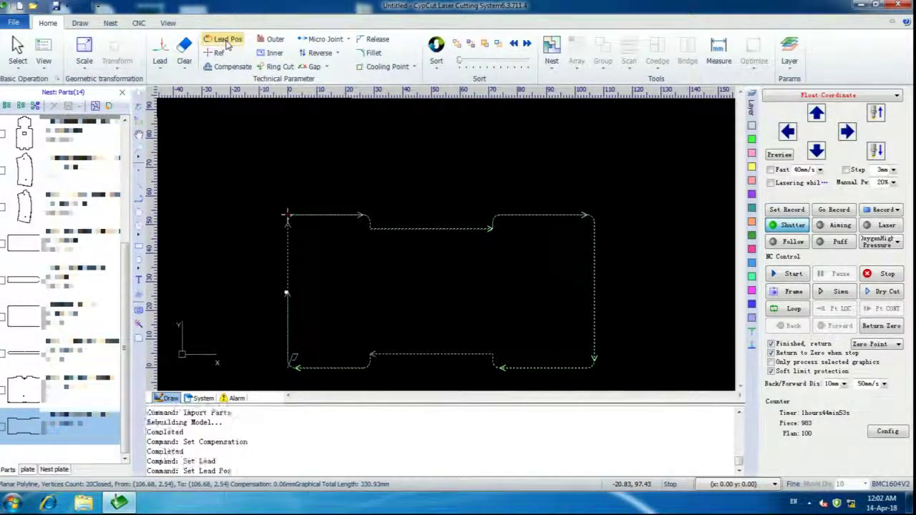
click(427, 229)
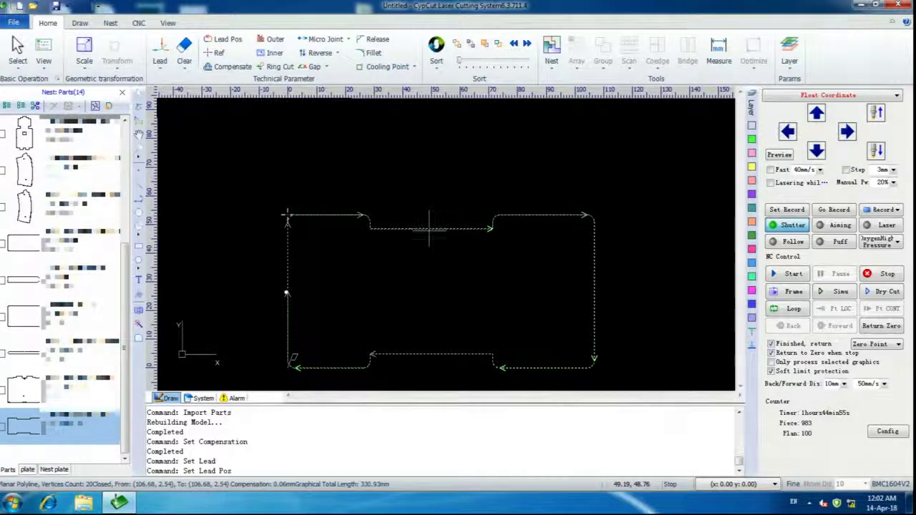
scroll(428, 229, up, 10)
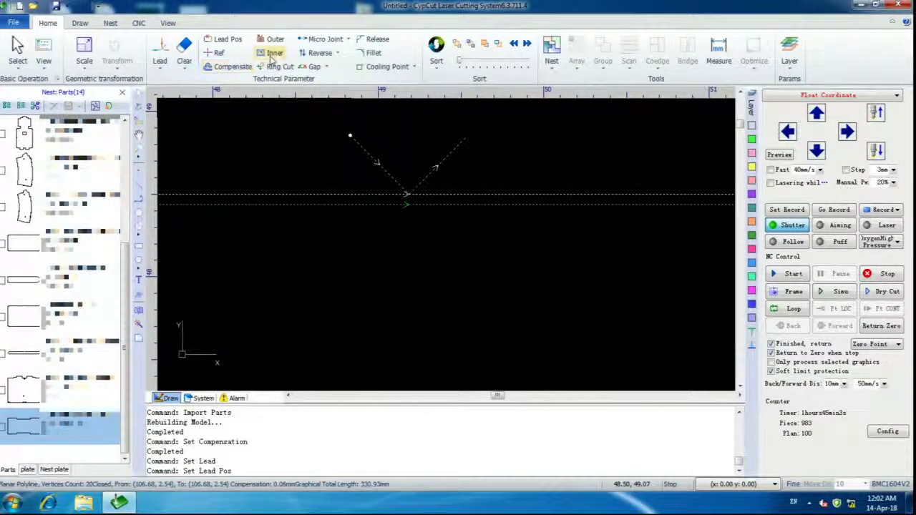
click(272, 55)
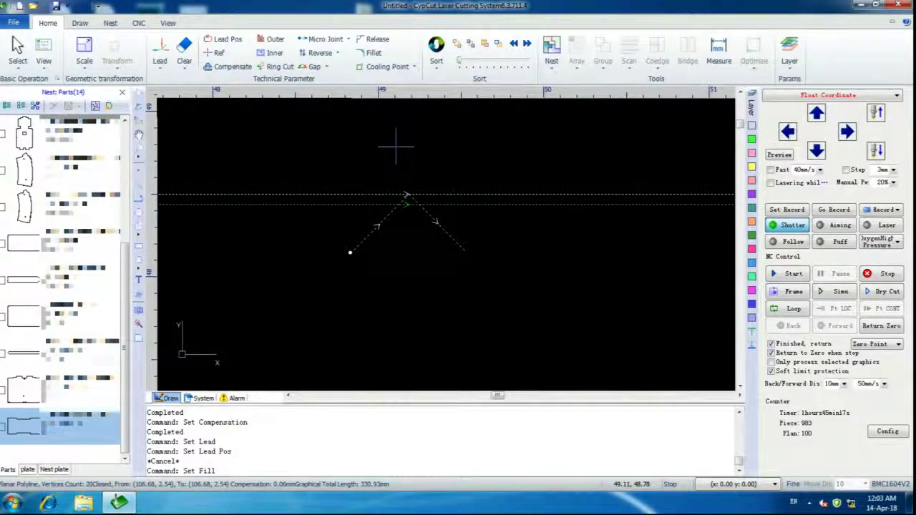
Add a 1.4 mm micro joint at the contour's start point, between the lead-in and lead-out
click(330, 41)
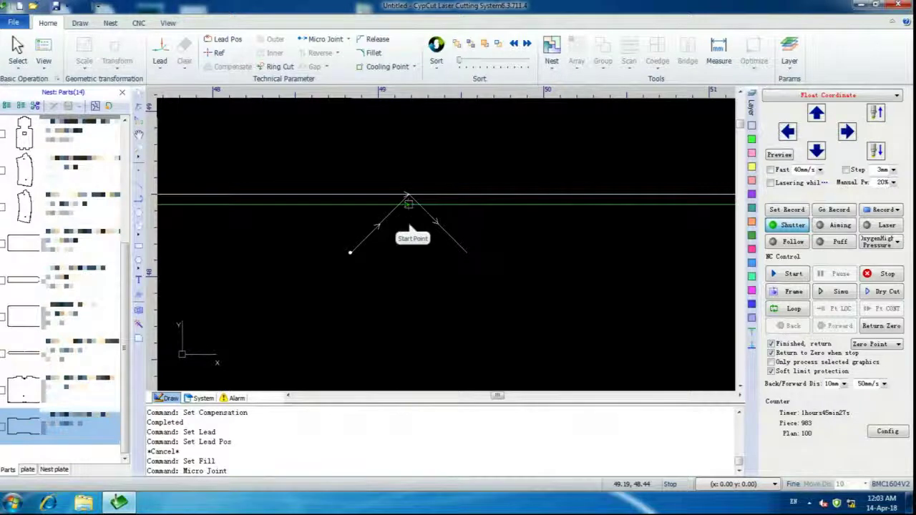
click(412, 209)
drag(459, 256, 495, 261)
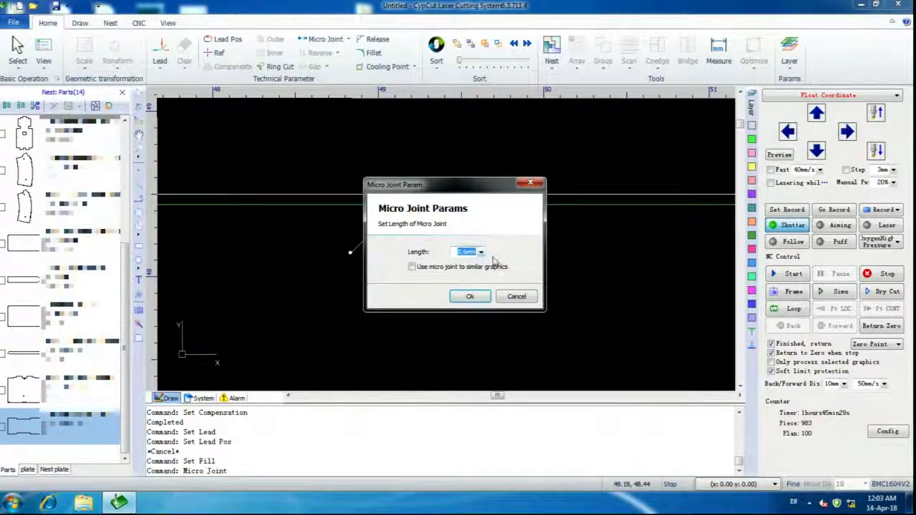
key(BackSpace)
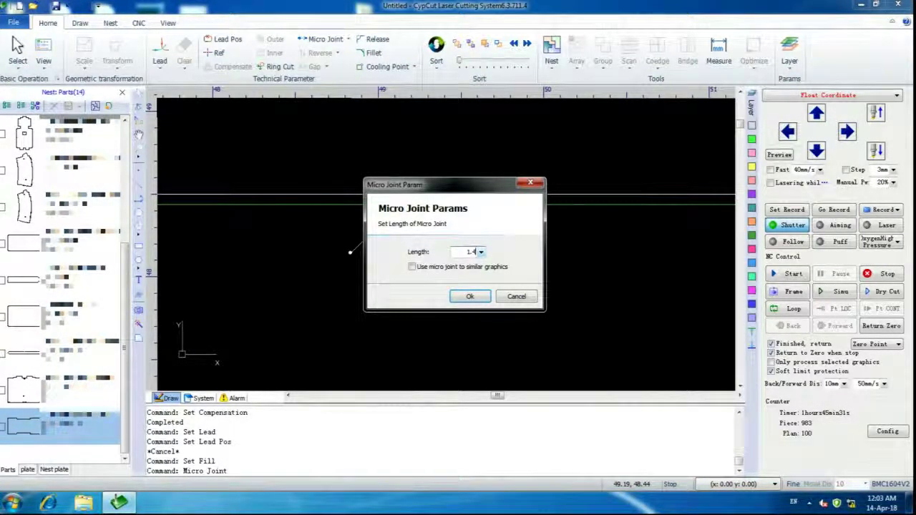
click(469, 296)
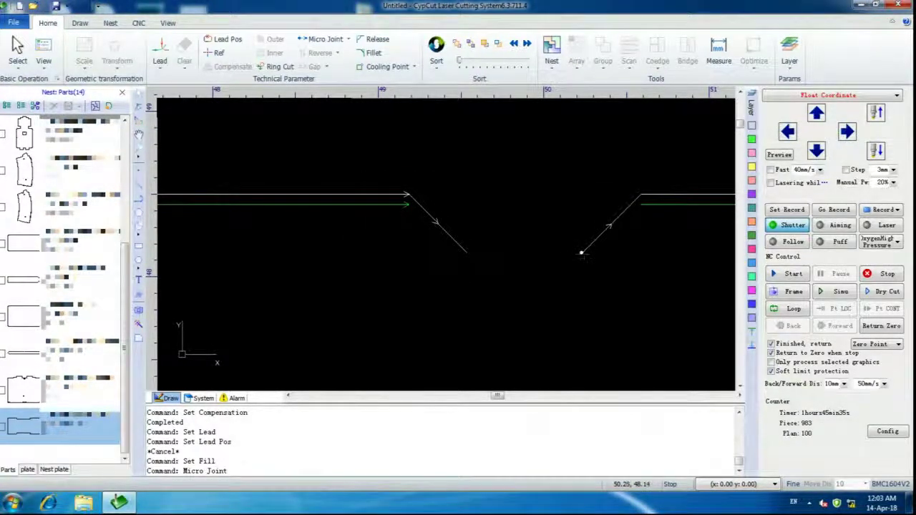
scroll(375, 247, down, 3)
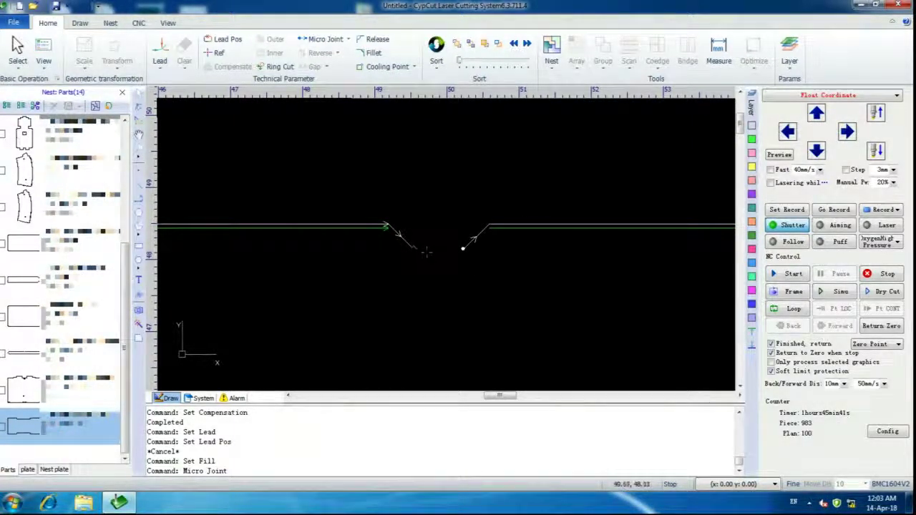
scroll(425, 250, down, 8)
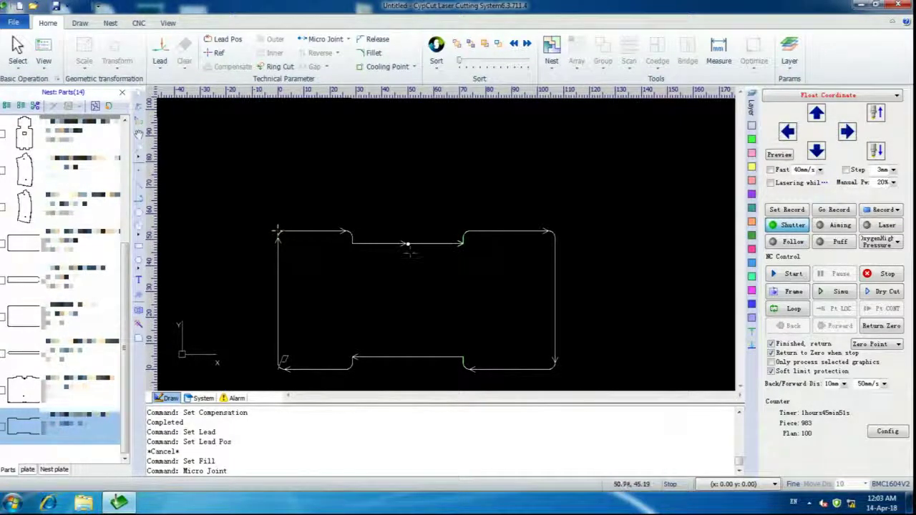
scroll(416, 290, down, 3)
scroll(413, 293, up, 5)
scroll(413, 293, down, 2)
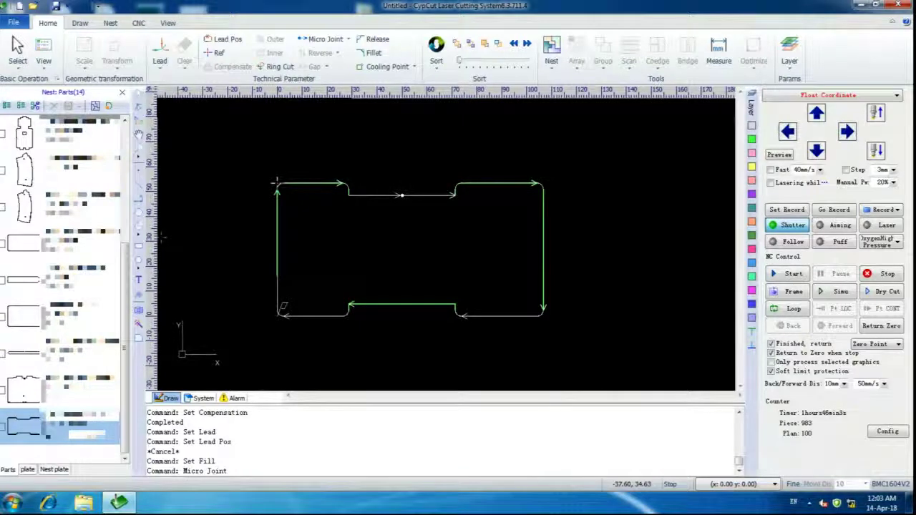
Edit the nesting quantity of the second-last part and tick the last two parts in the list for nesting
click(74, 395)
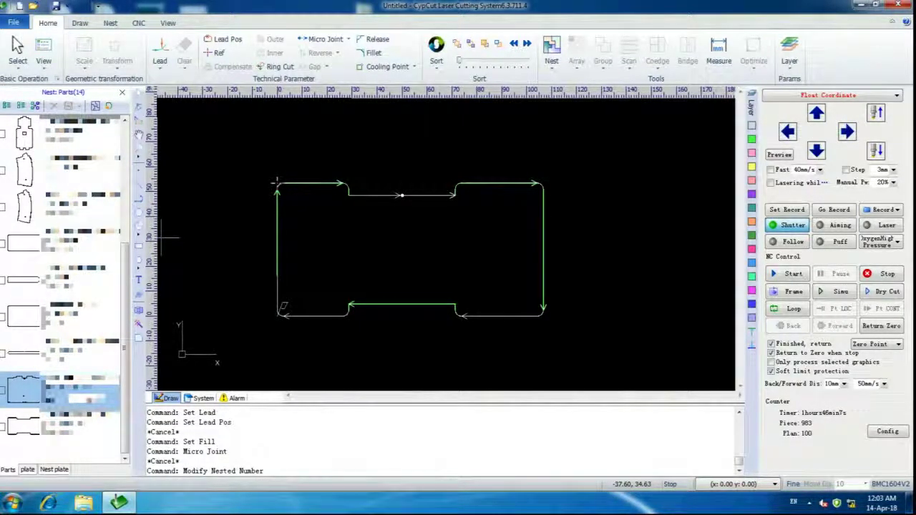
click(2, 390)
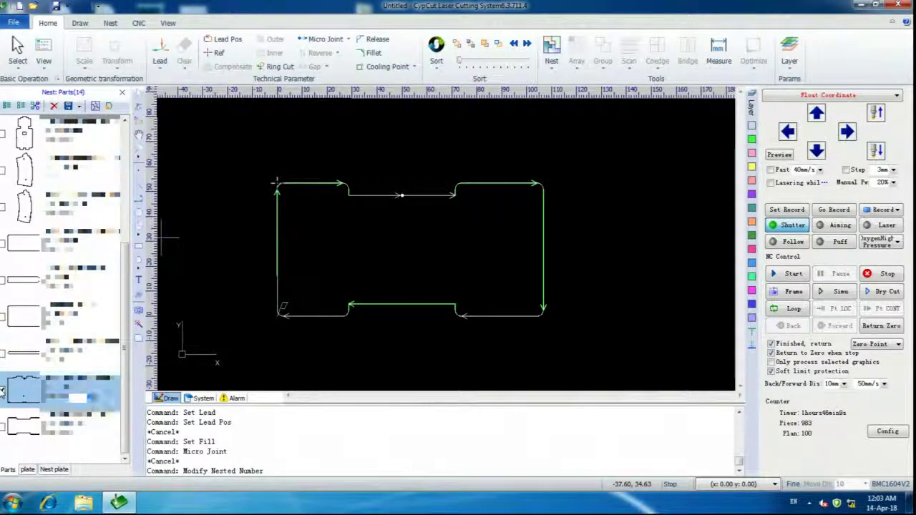
click(2, 427)
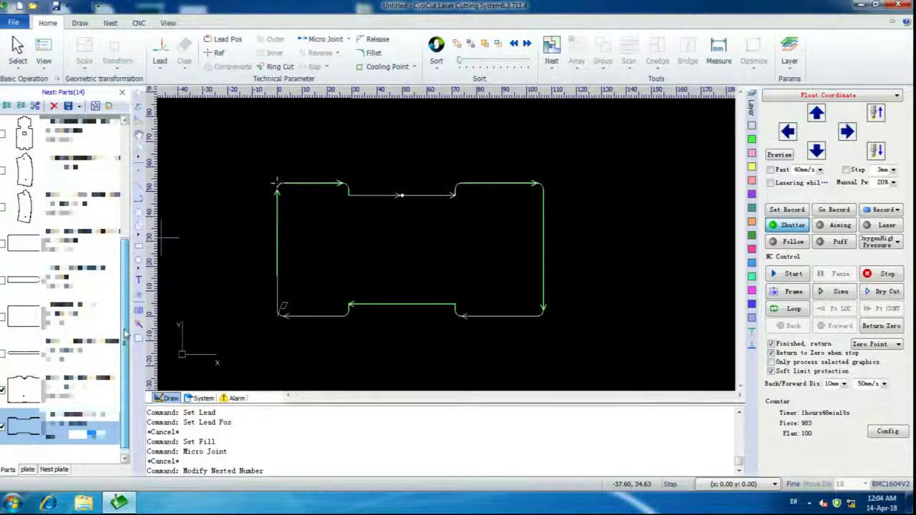
drag(126, 339, 130, 281)
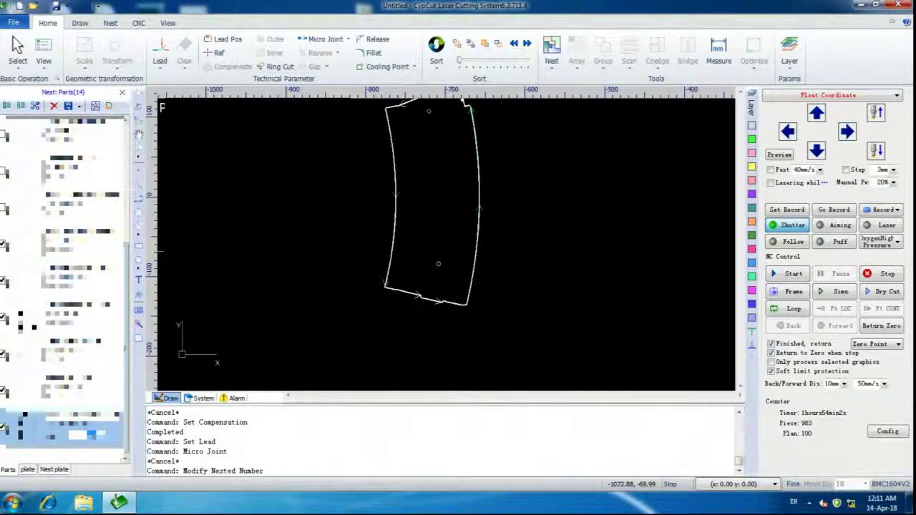
Auto-nest the selected parts on standard 1215 × 1215 mm plates with 3 mm parts gap, 4 mm plate margin and rotation angle 90
click(95, 106)
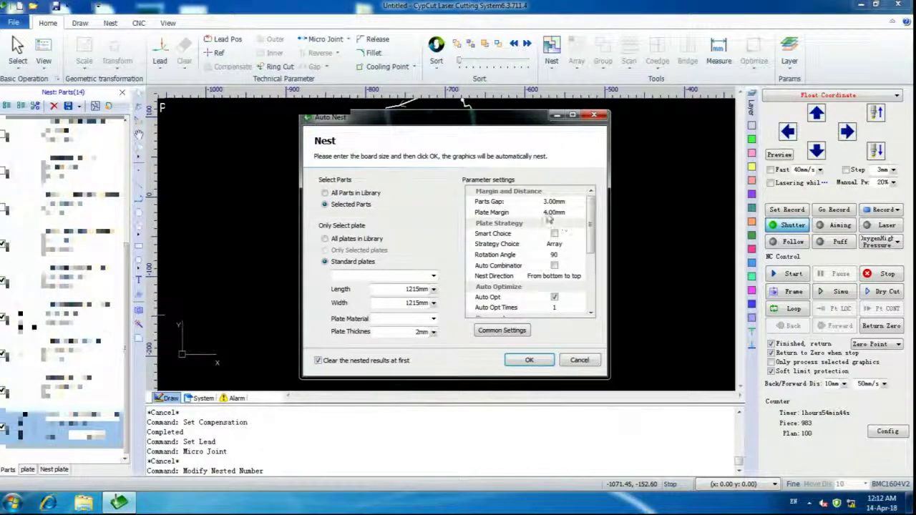
click(556, 256)
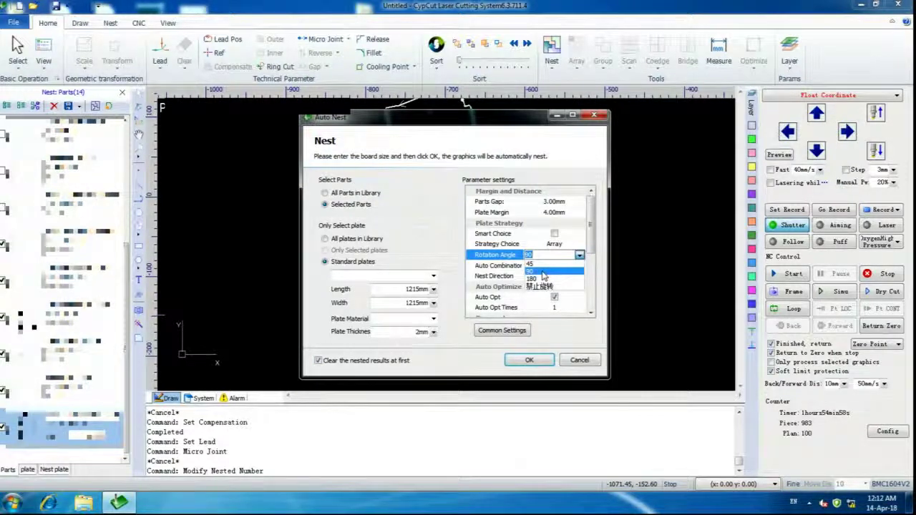
click(542, 272)
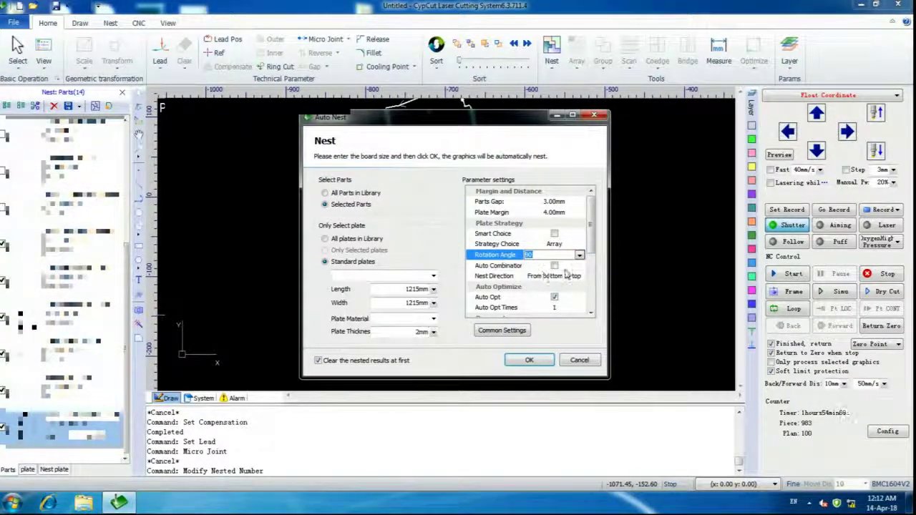
scroll(593, 259, down, 1)
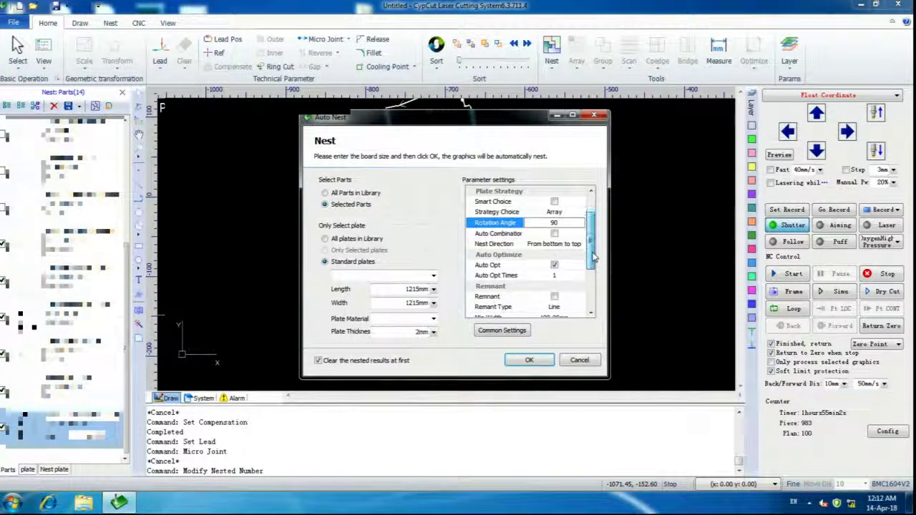
scroll(592, 259, down, 1)
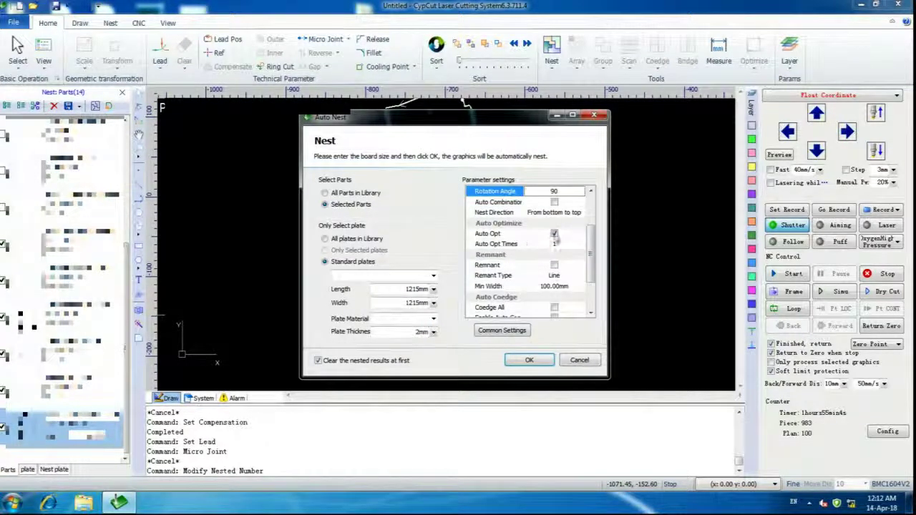
scroll(597, 283, down, 2)
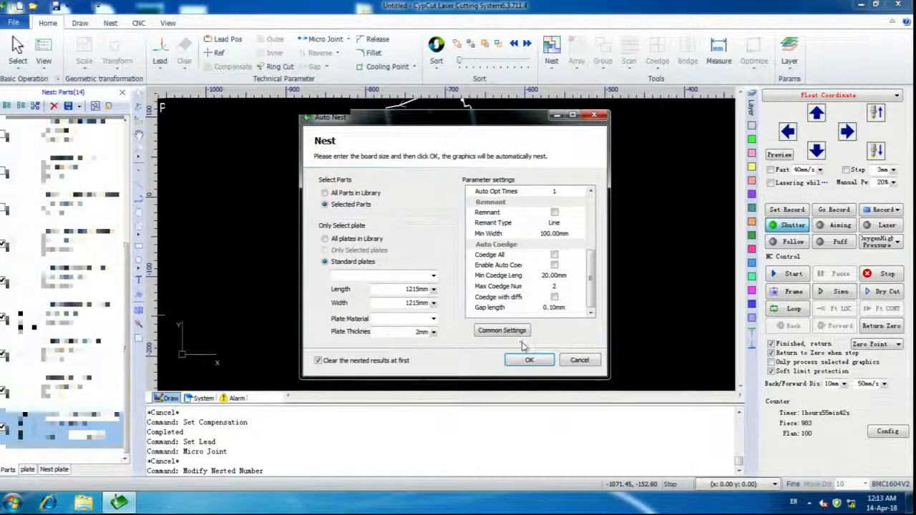
click(530, 360)
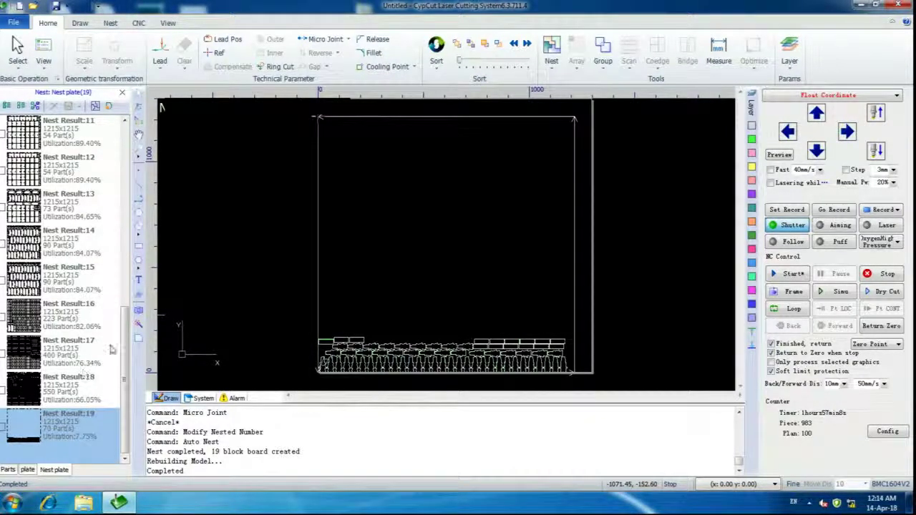
Review the first four nested plates and open Nest Result:1 as the working plate
drag(123, 350, 113, 118)
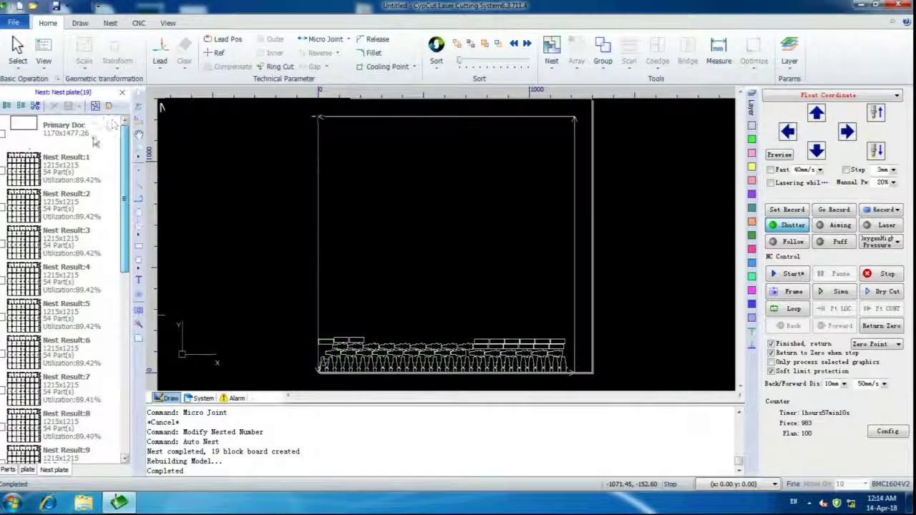
click(70, 171)
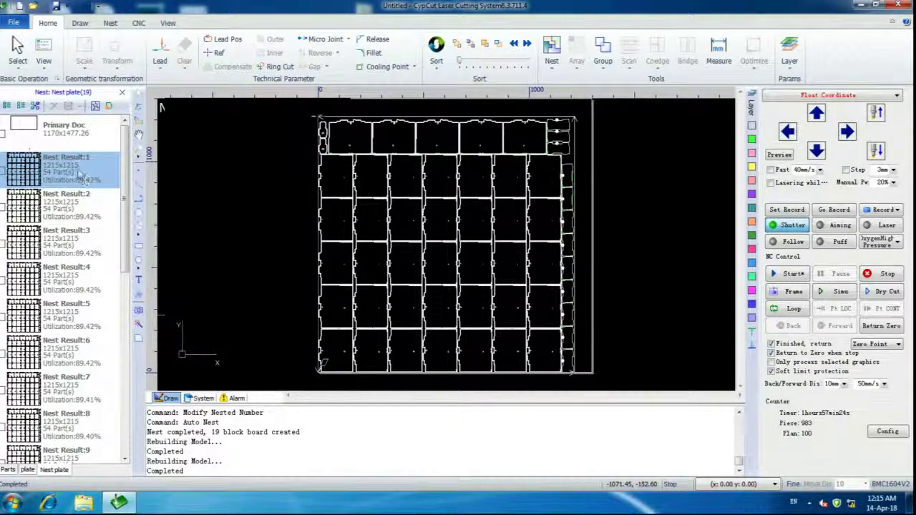
click(80, 200)
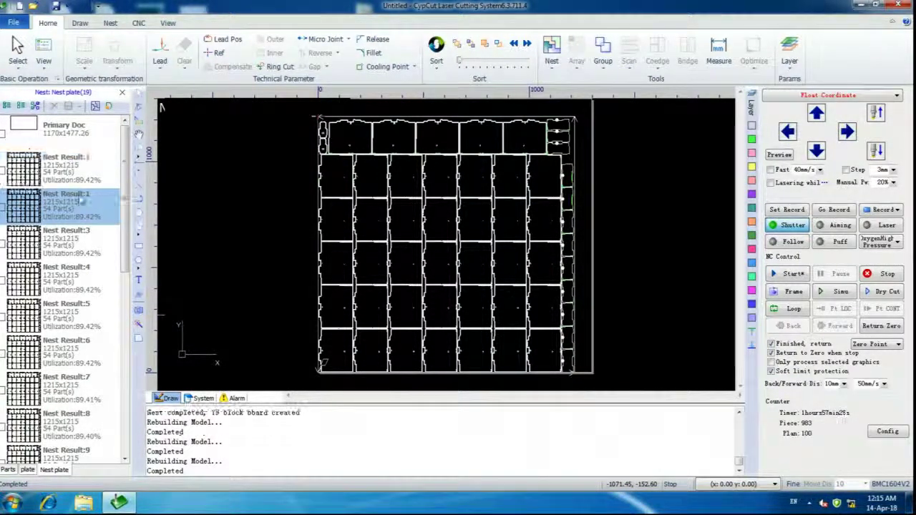
click(73, 236)
click(70, 266)
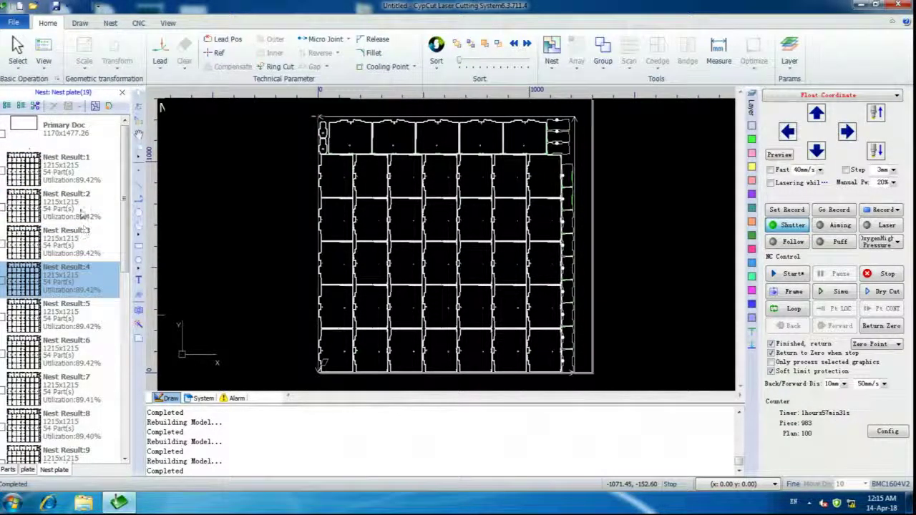
click(65, 169)
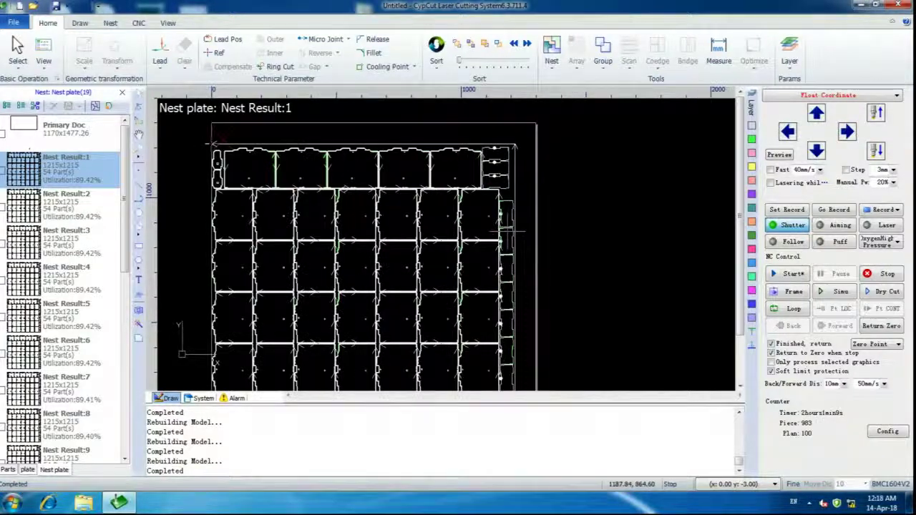
Examine the slots, gaps and adjoining contours between the large parts and the narrow column of small parts at the plate's right edge
scroll(507, 236, up, 3)
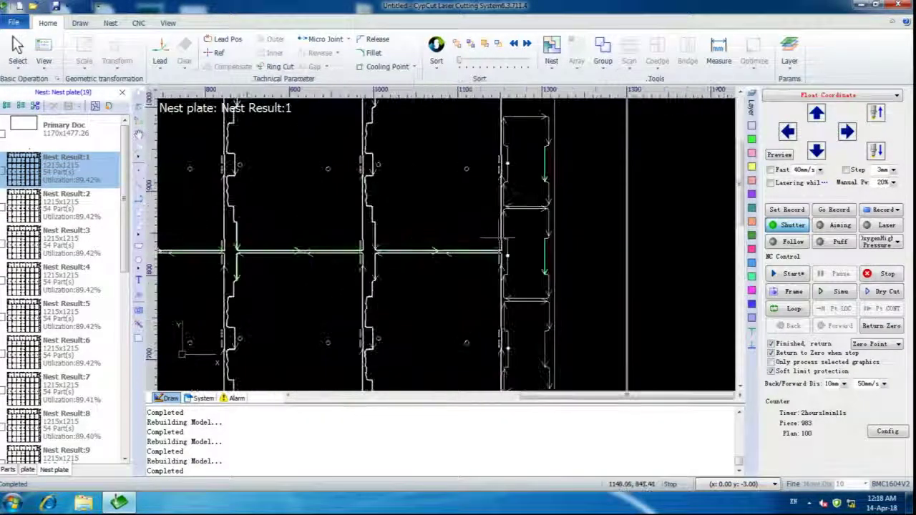
scroll(513, 243, up, 2)
scroll(513, 243, up, 5)
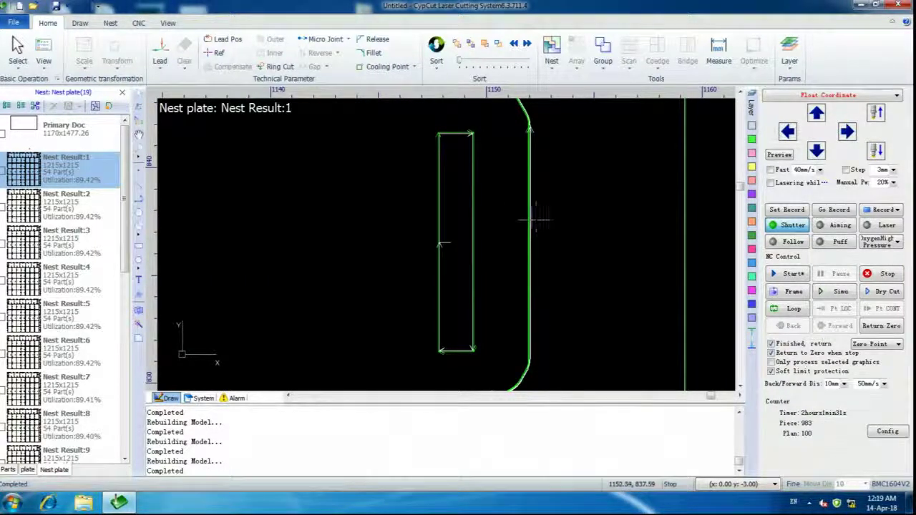
scroll(503, 241, down, 2)
scroll(512, 229, down, 1)
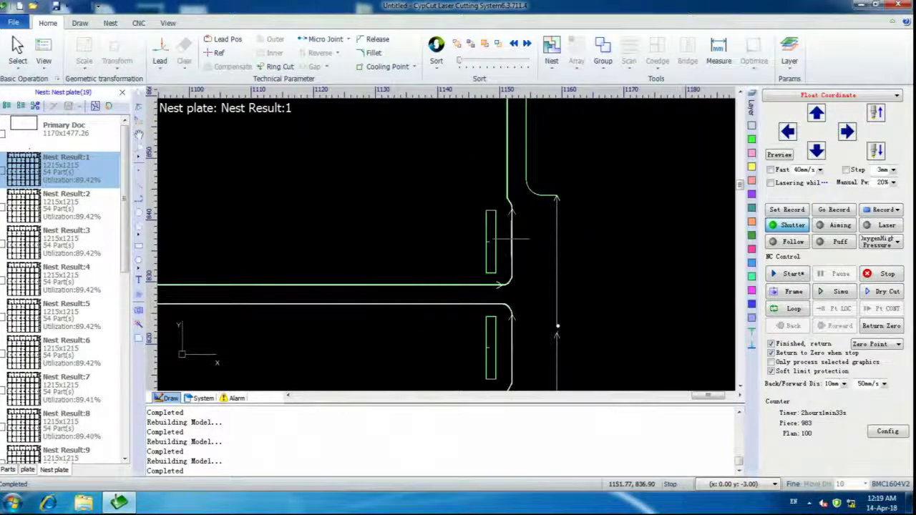
scroll(536, 255, down, 3)
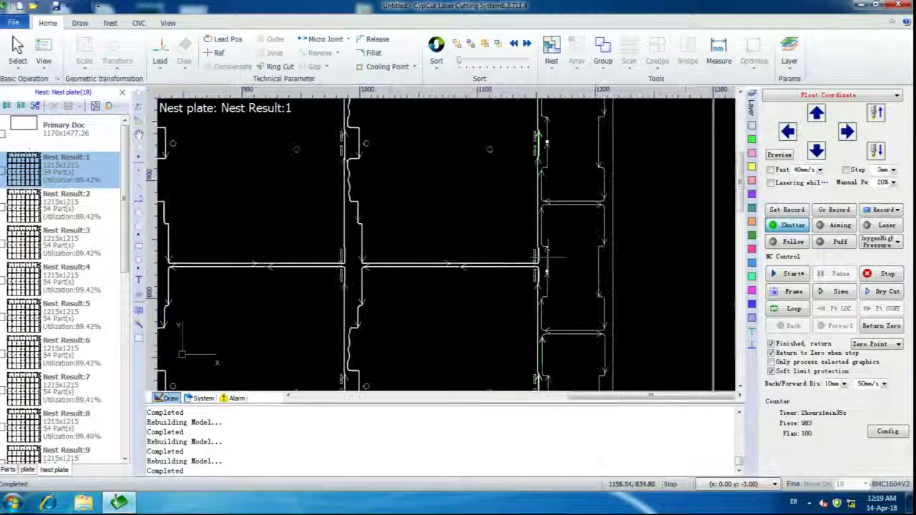
scroll(527, 233, up, 3)
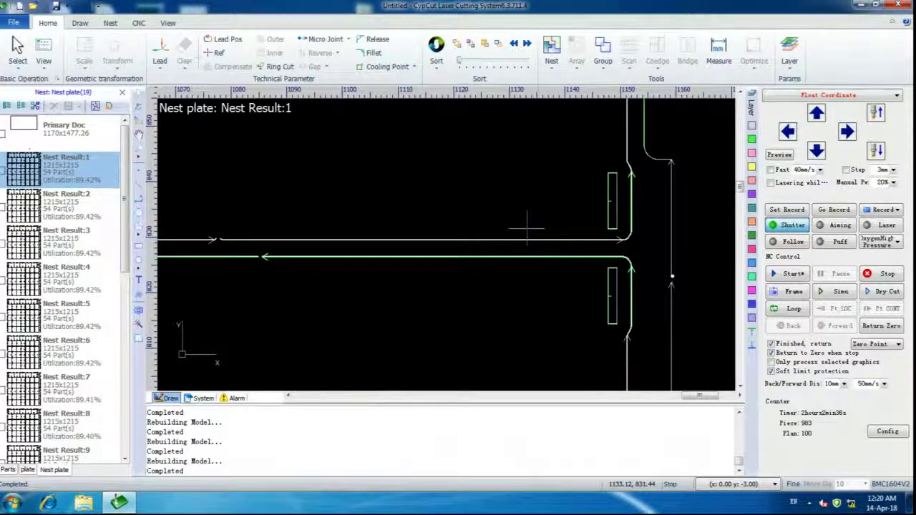
scroll(390, 211, down, 4)
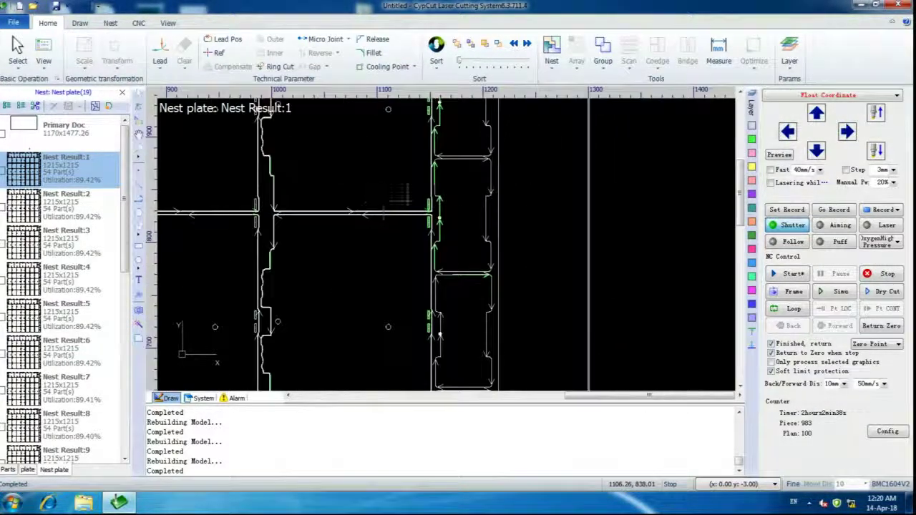
scroll(465, 230, up, 2)
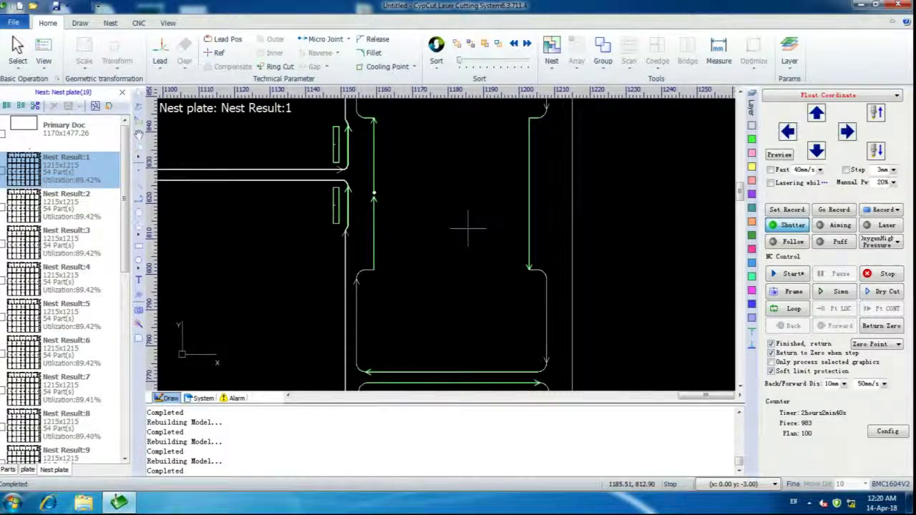
scroll(468, 228, down, 3)
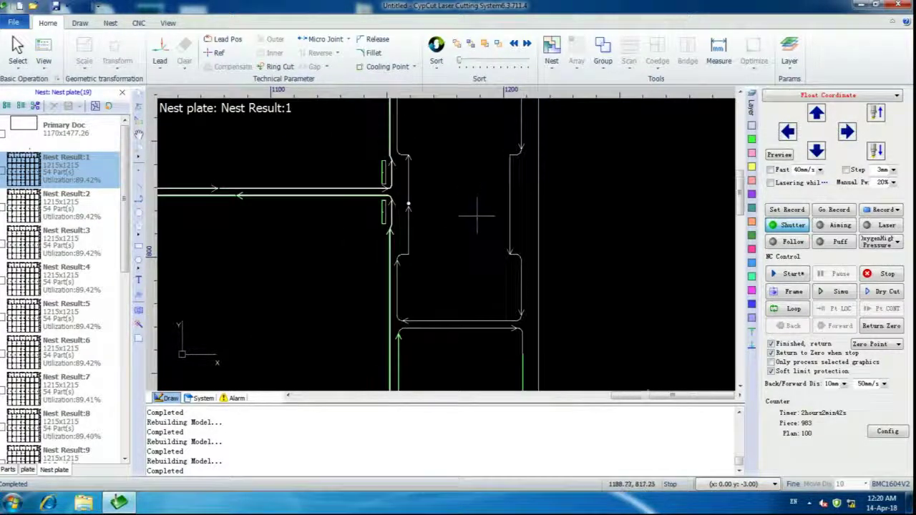
scroll(476, 215, down, 2)
Examine the leads and micro joints on a small part's recessed edge and on the facing horizontal edges of the large parts
scroll(484, 196, up, 2)
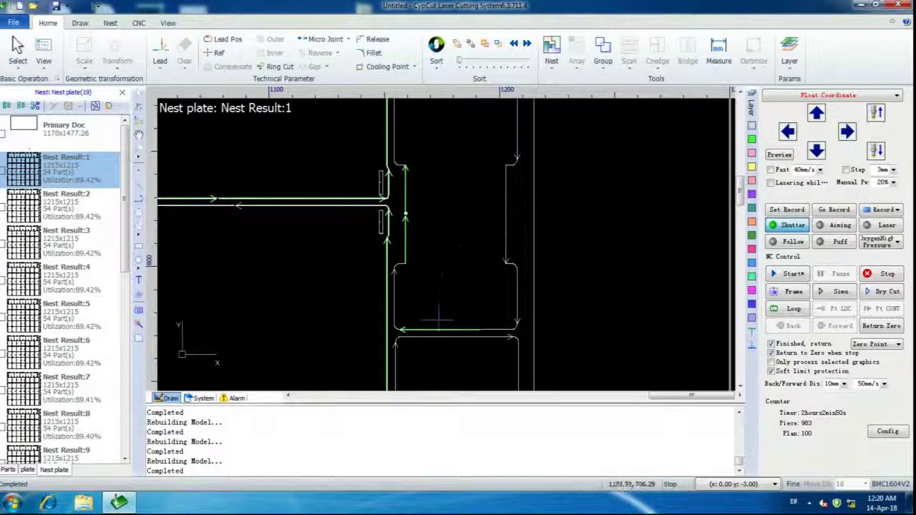
scroll(451, 257, up, 3)
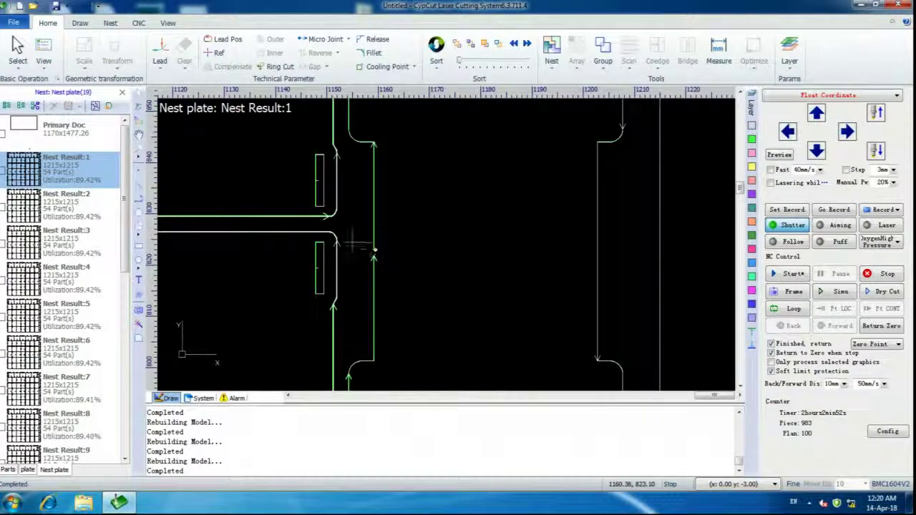
scroll(365, 257, up, 6)
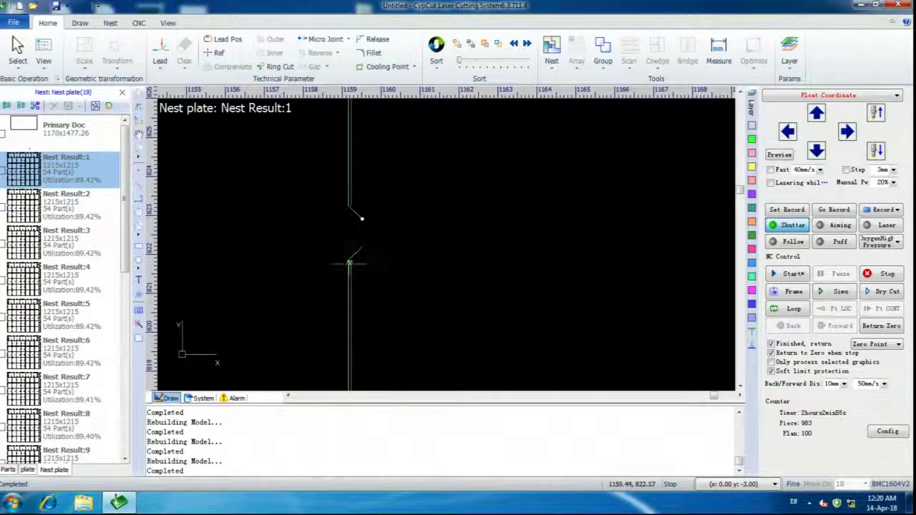
scroll(401, 252, down, 6)
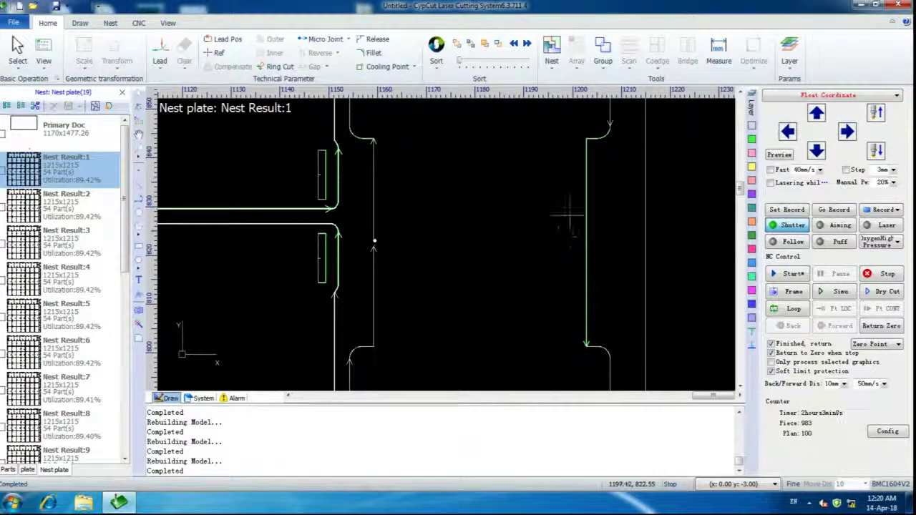
scroll(570, 227, down, 2)
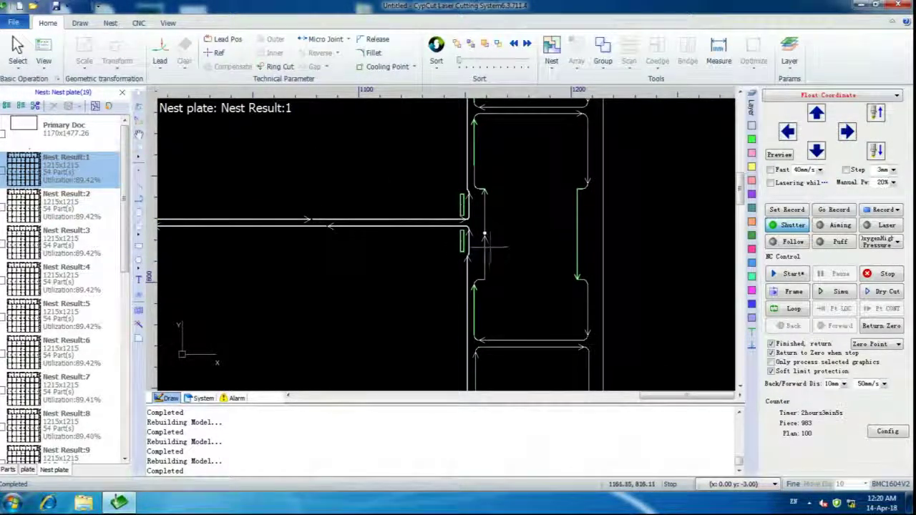
scroll(484, 243, down, 2)
scroll(387, 229, up, 5)
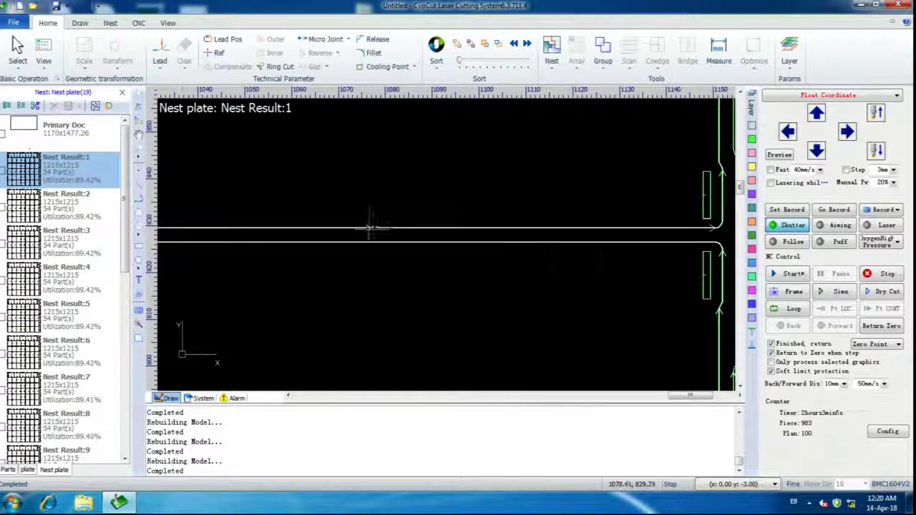
scroll(372, 228, up, 5)
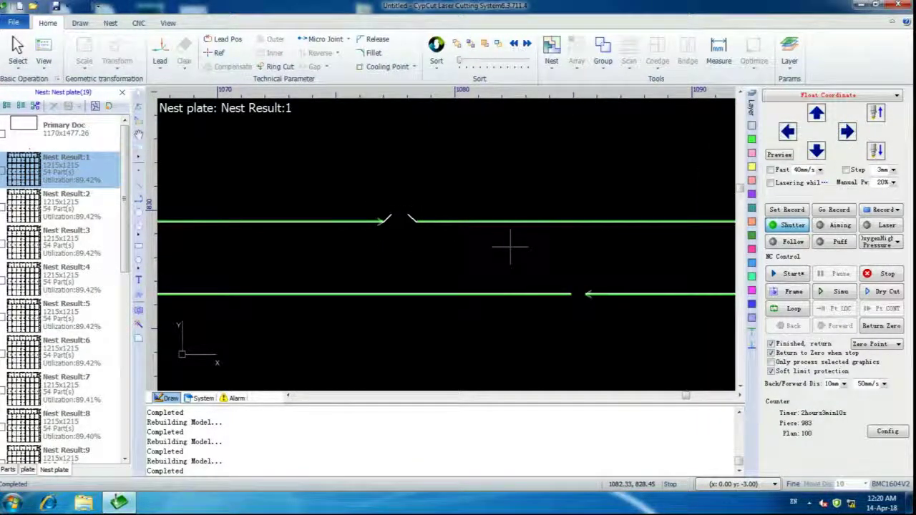
scroll(453, 257, down, 6)
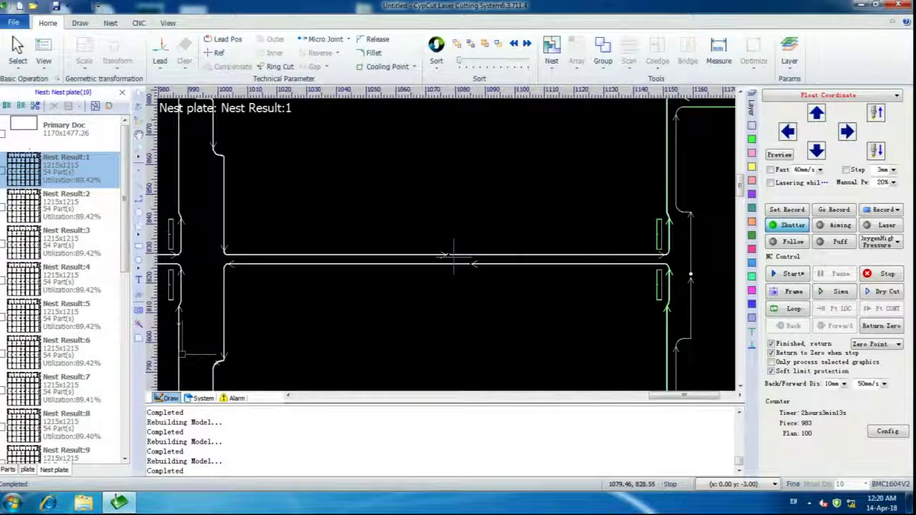
scroll(453, 257, down, 3)
scroll(453, 258, down, 4)
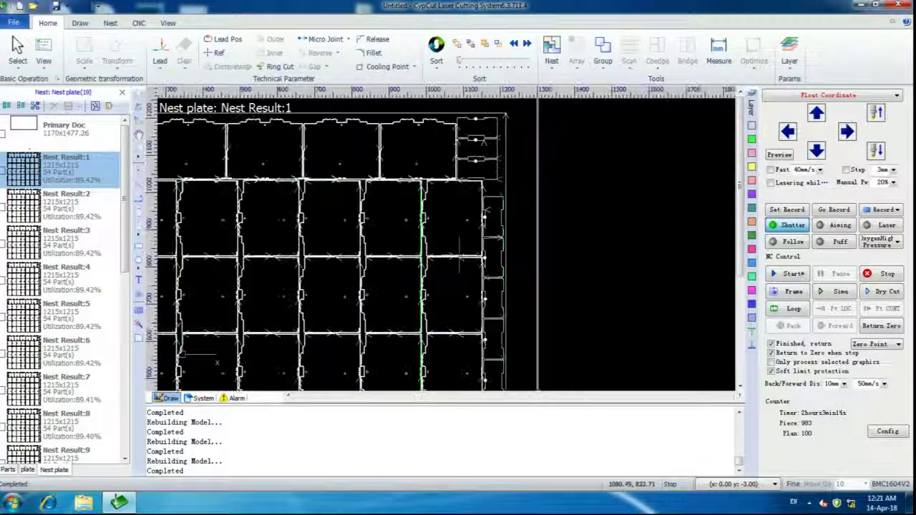
scroll(486, 125, down, 3)
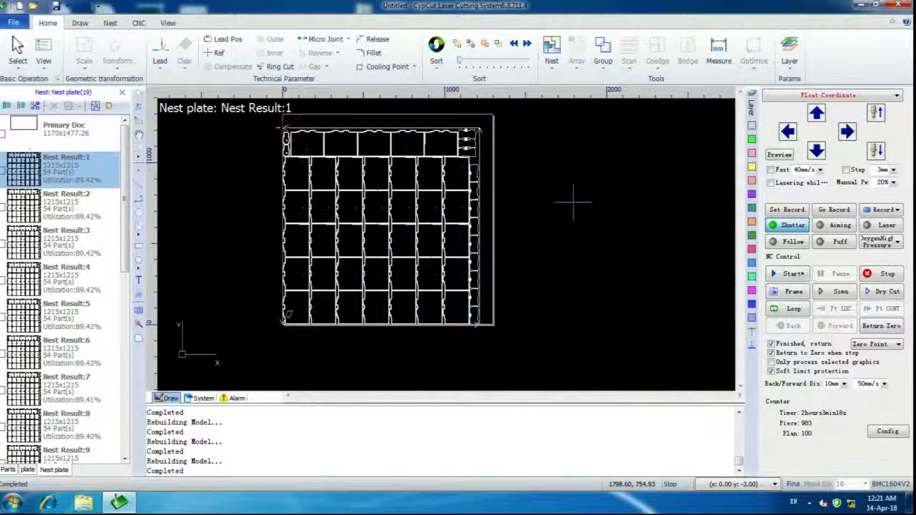
Start laser processing of Nest Result:1 and resume the job after the pause
click(791, 275)
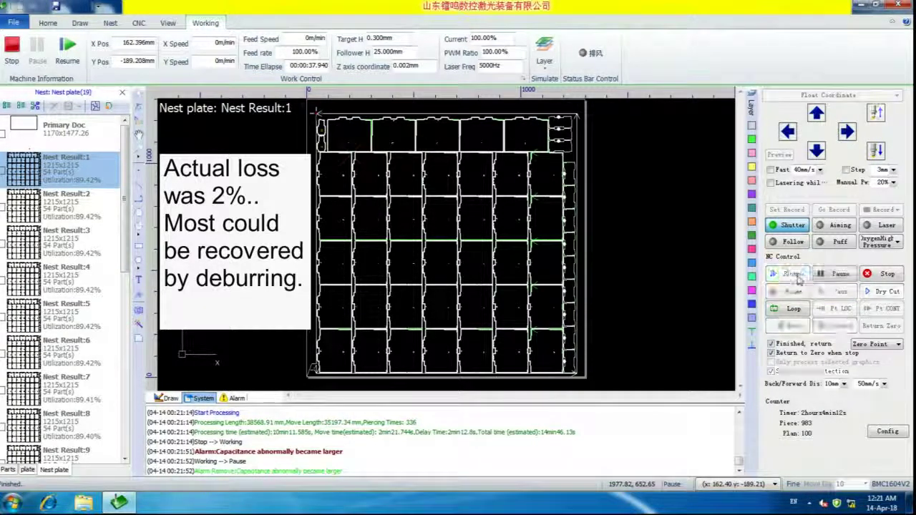
click(794, 274)
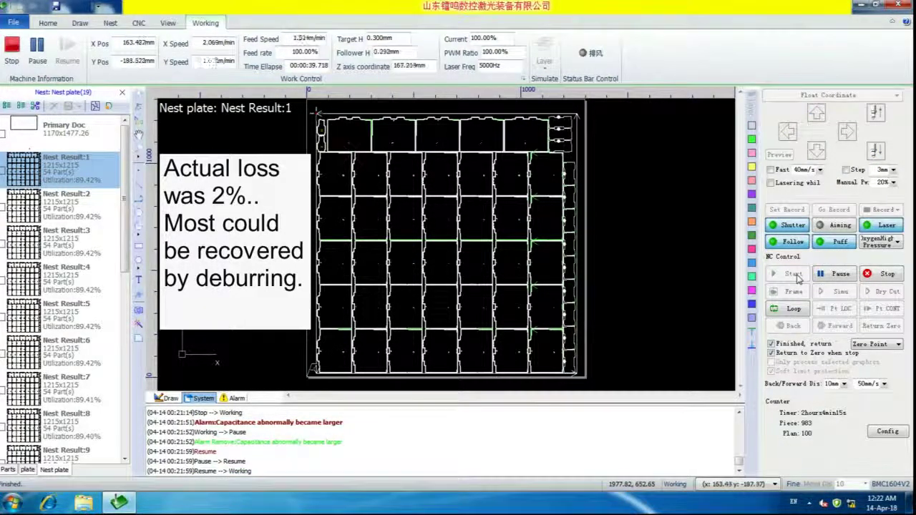